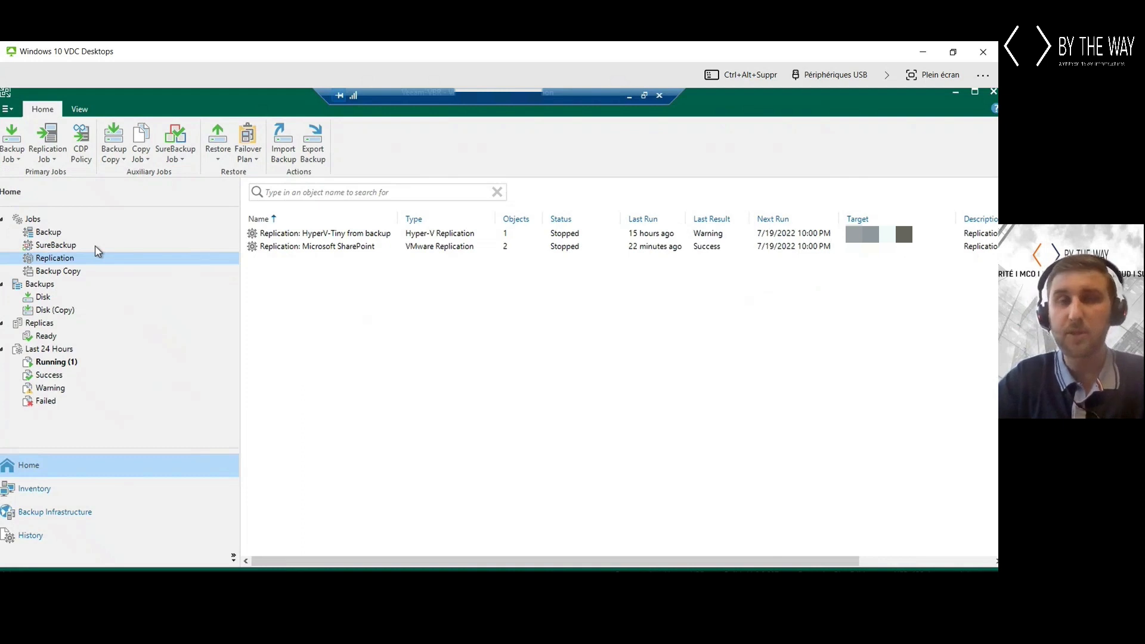
Start a full restore of the entire HyperV-Tiny VM from the Confidential data backup on disk.
click(43, 297)
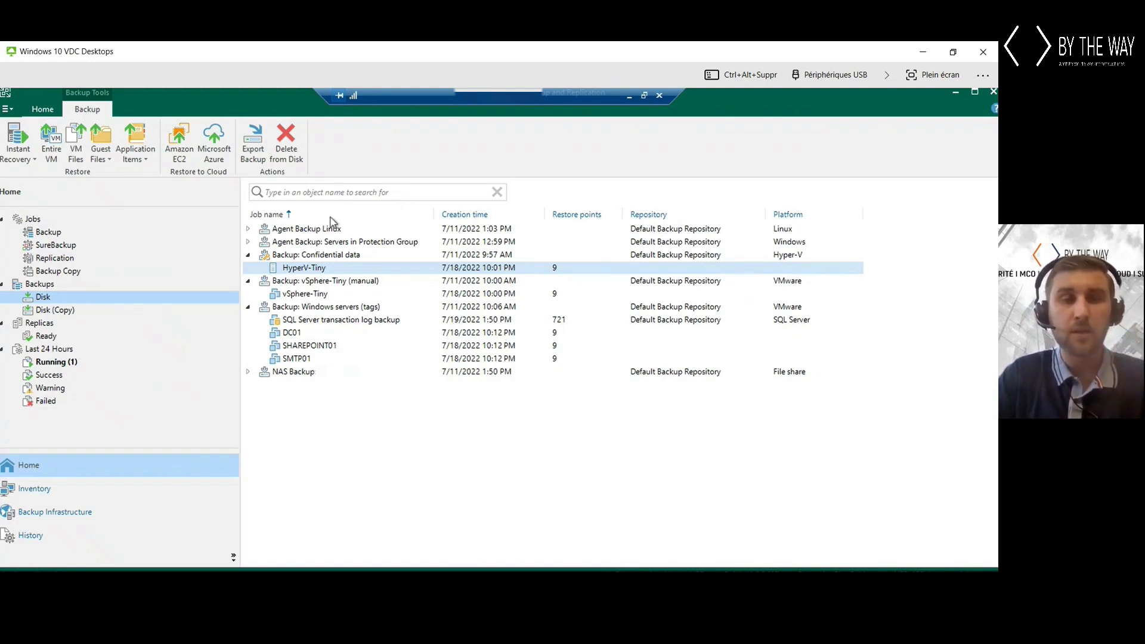
click(248, 229)
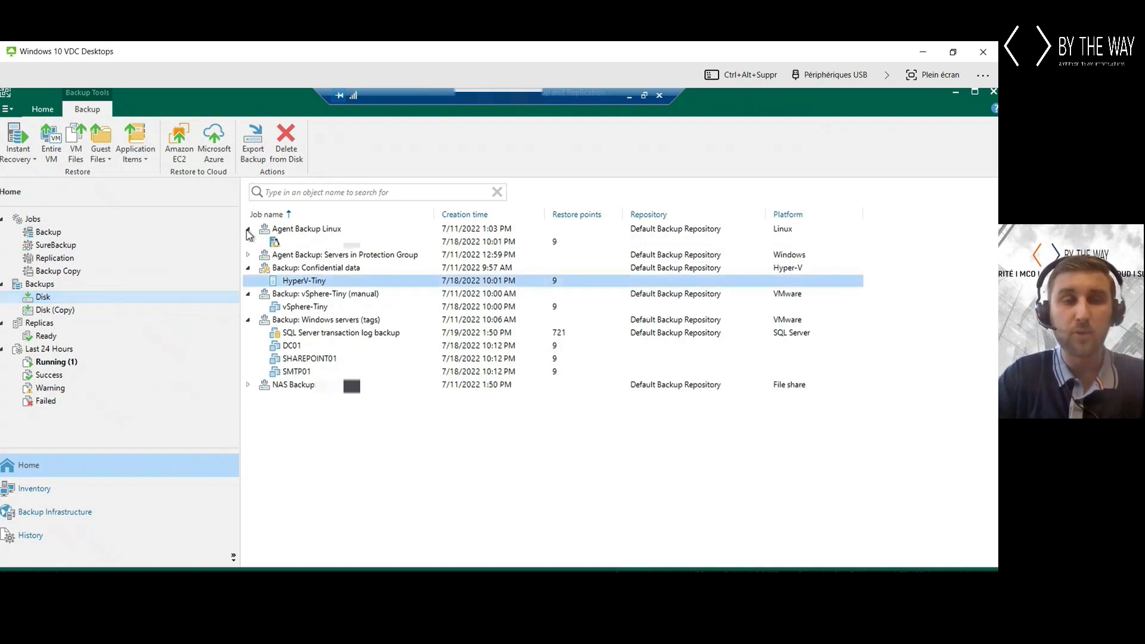
click(247, 230)
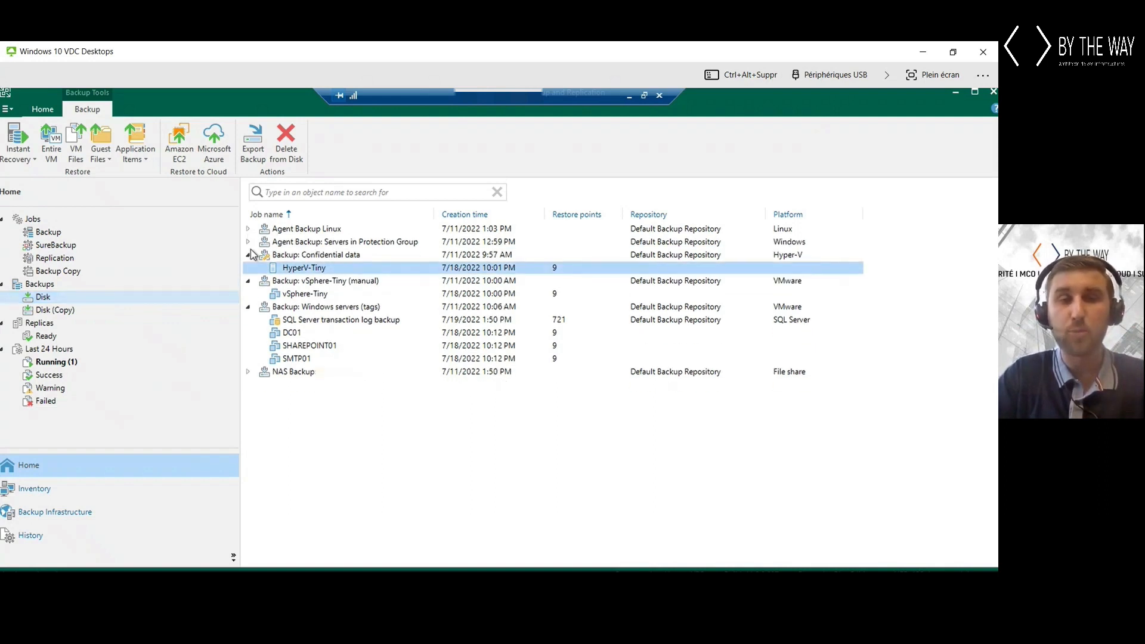
right_click(317, 269)
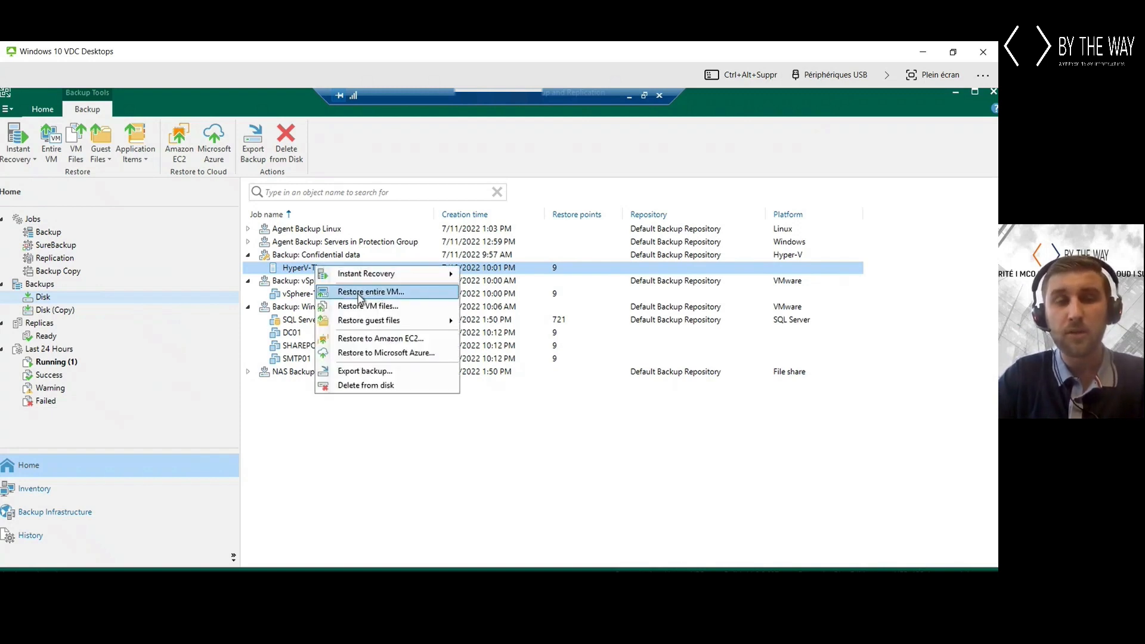
click(385, 293)
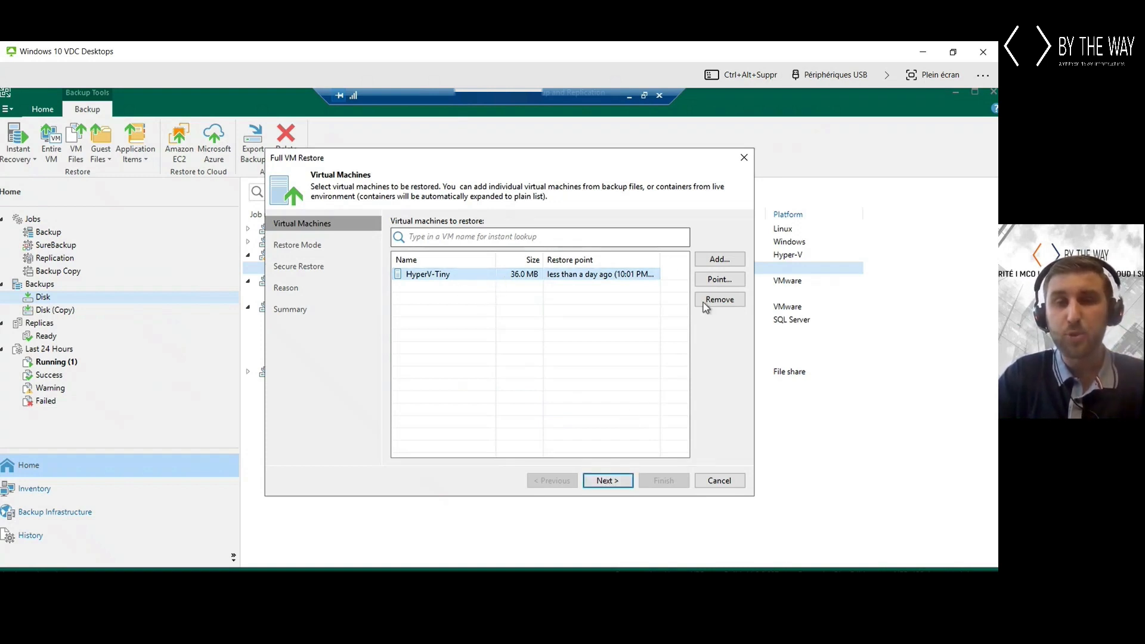
Select the restore point from 10:01 PM Monday 7/18/2022 in the Confidential data backup for HyperV-Tiny.
click(723, 281)
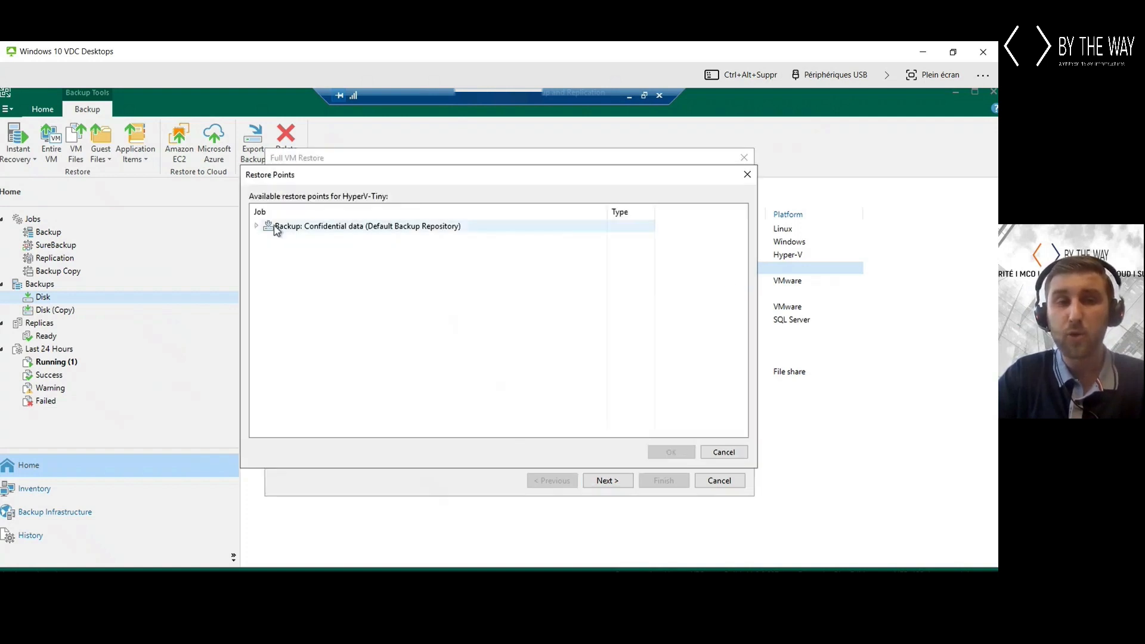
click(256, 226)
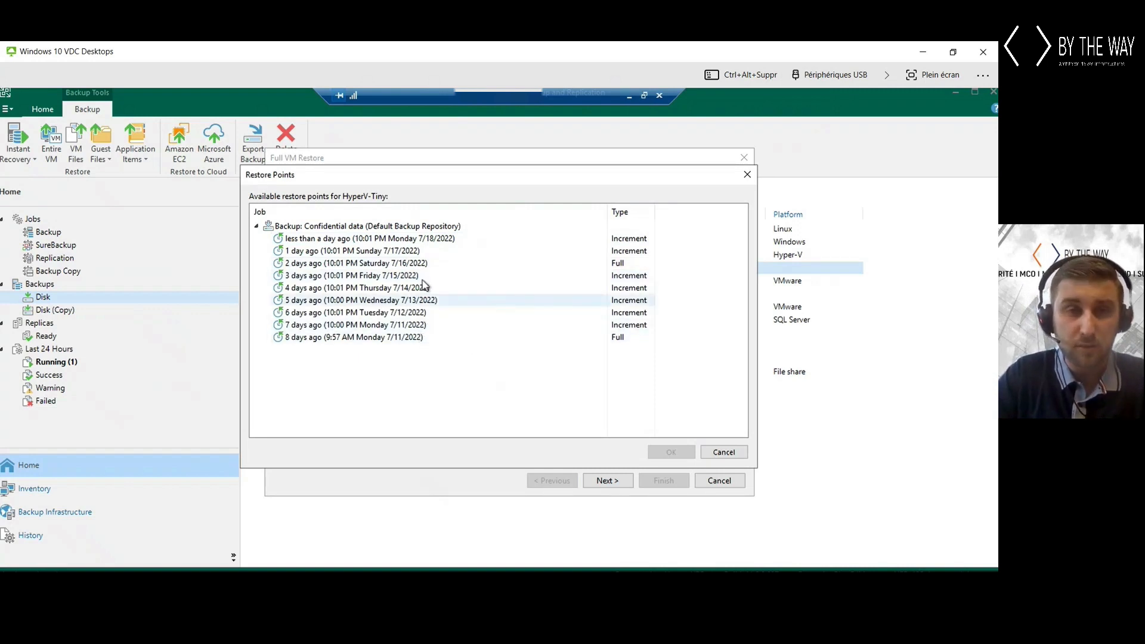
click(430, 239)
click(670, 452)
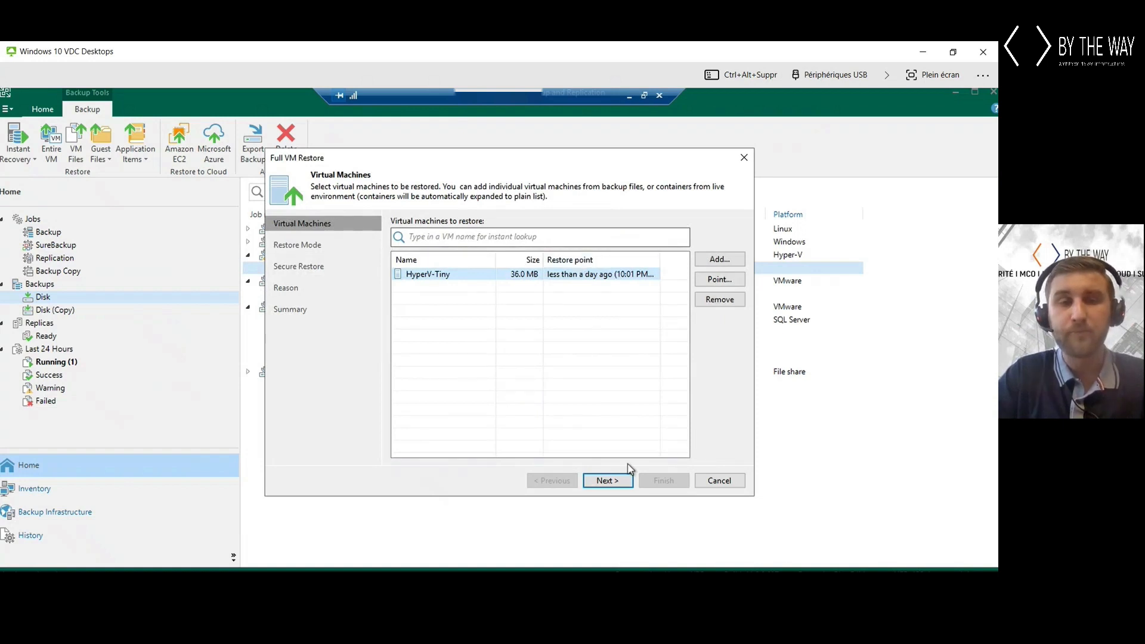
click(608, 480)
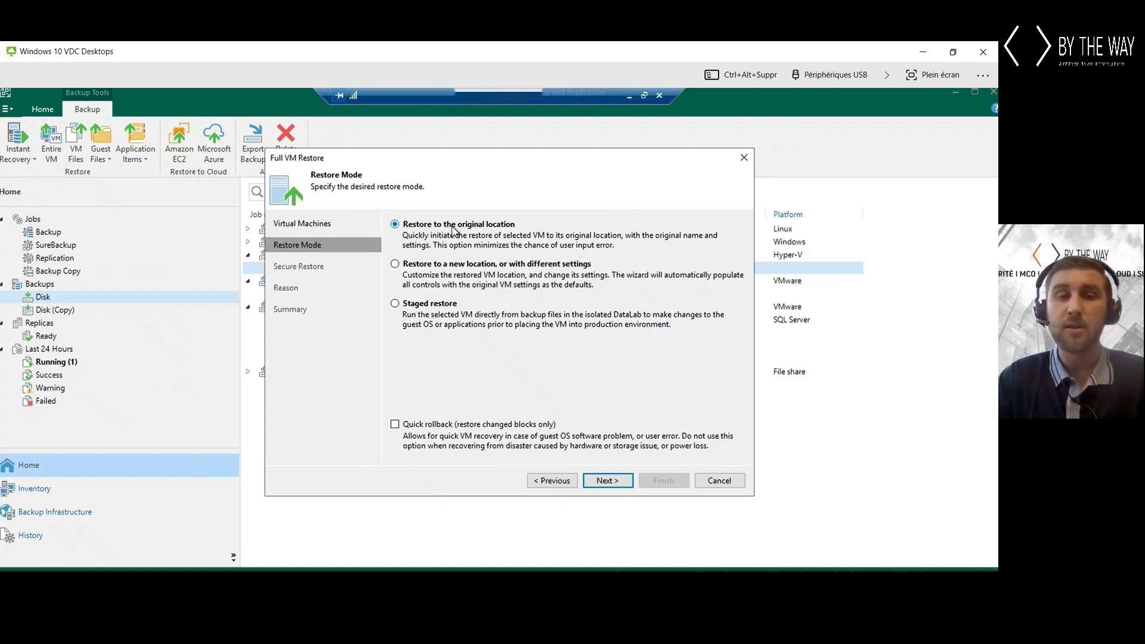
Set the restore mode to a new location or different settings, and keep the original host as target.
click(444, 263)
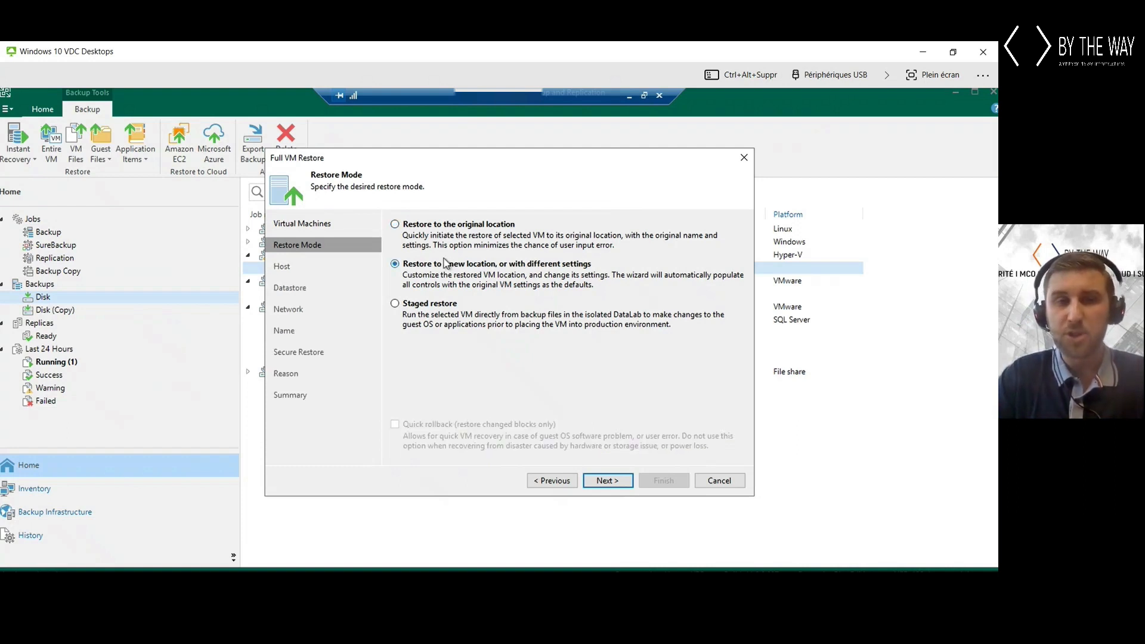
click(607, 481)
click(453, 253)
click(663, 451)
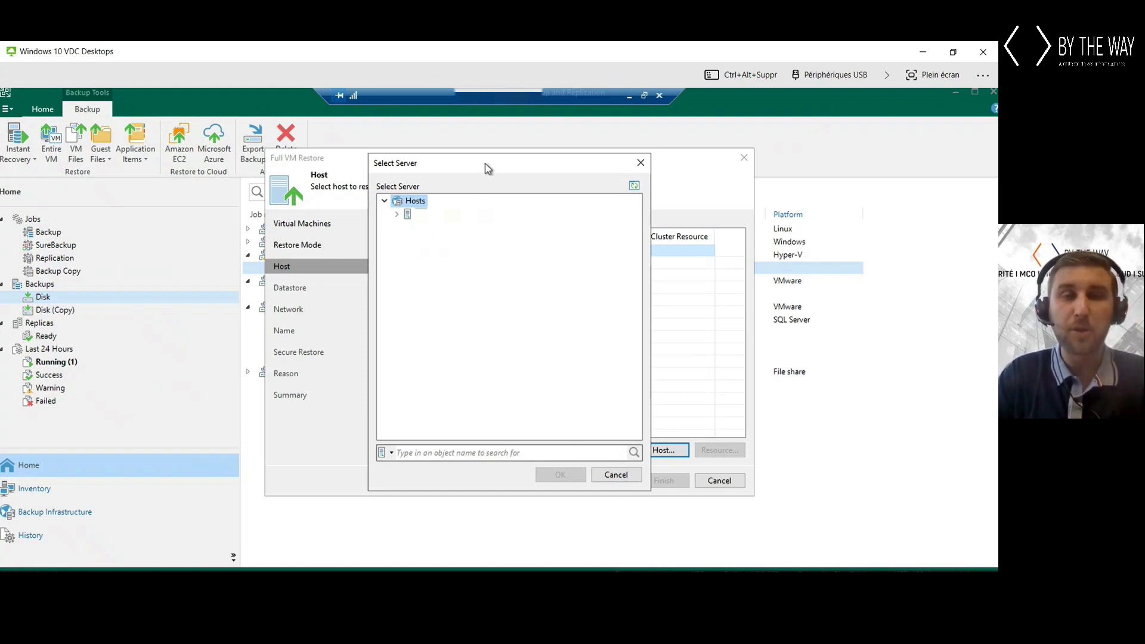
drag(510, 171, 530, 190)
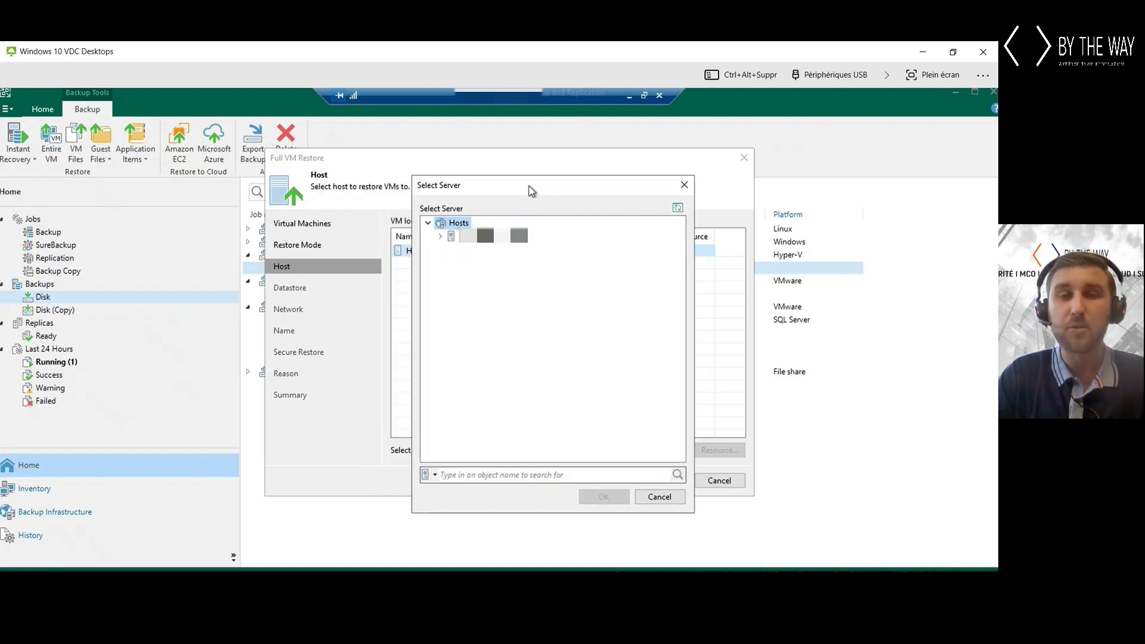
click(684, 186)
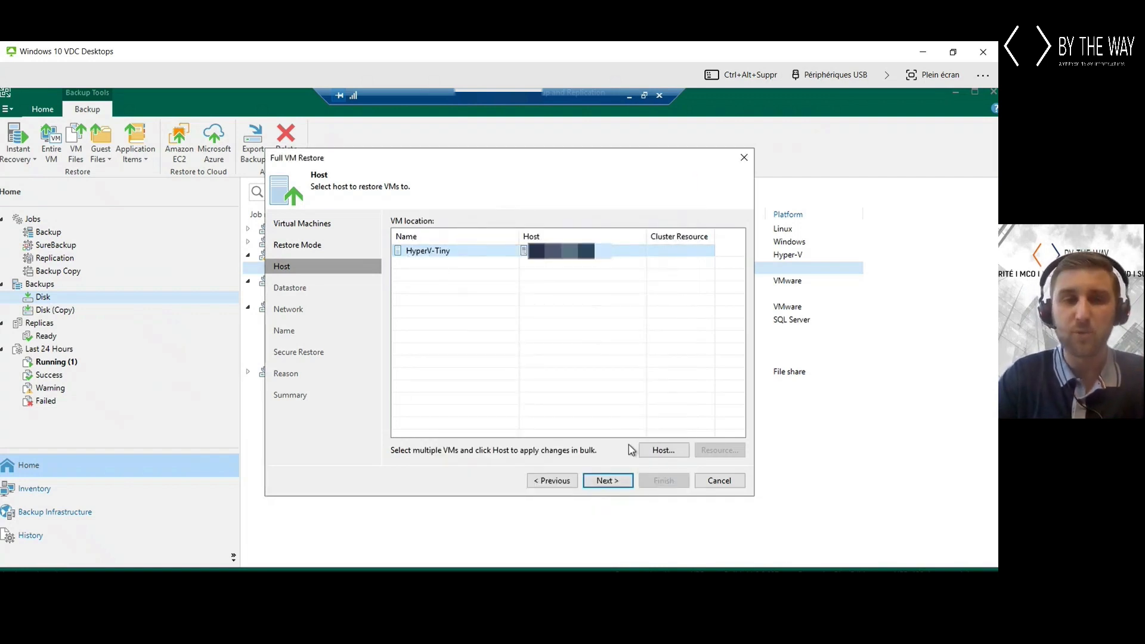
click(607, 480)
Keep the original paths for the configuration files and HyperV-Tiny.vhdx, and the Virtual Switch network mapping.
click(489, 266)
click(493, 278)
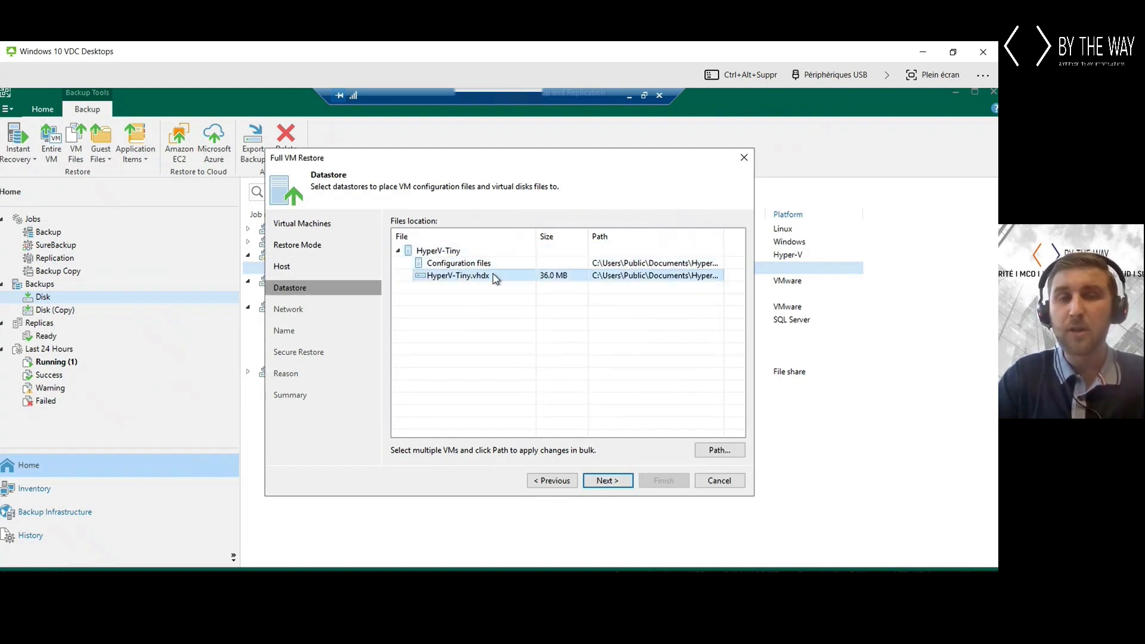
click(492, 266)
click(490, 276)
click(489, 265)
click(488, 278)
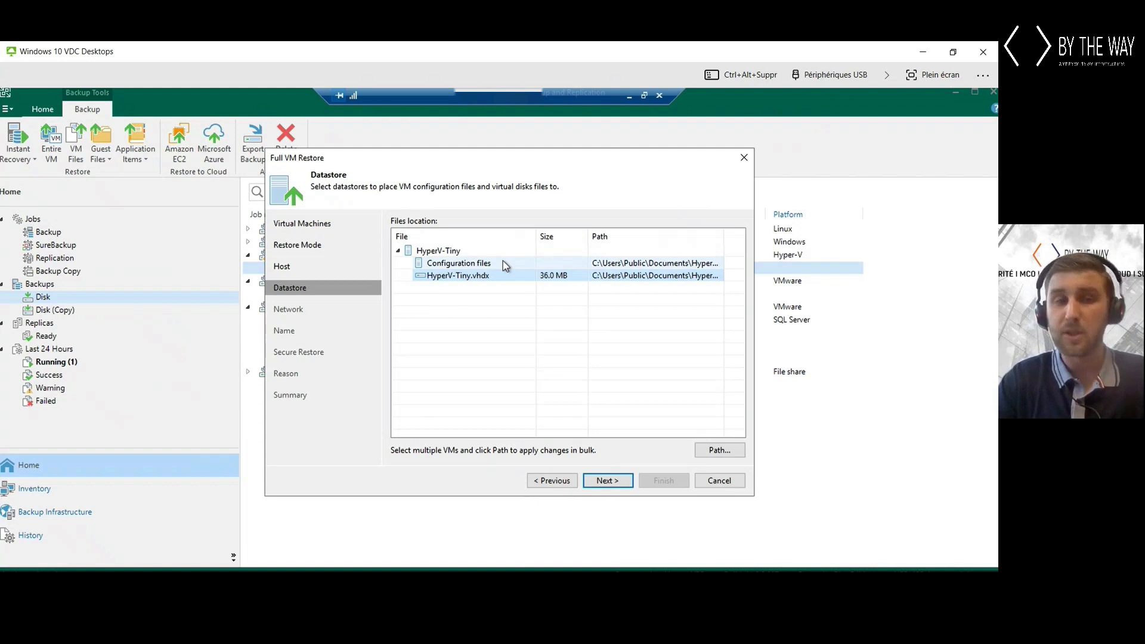
click(615, 481)
click(557, 264)
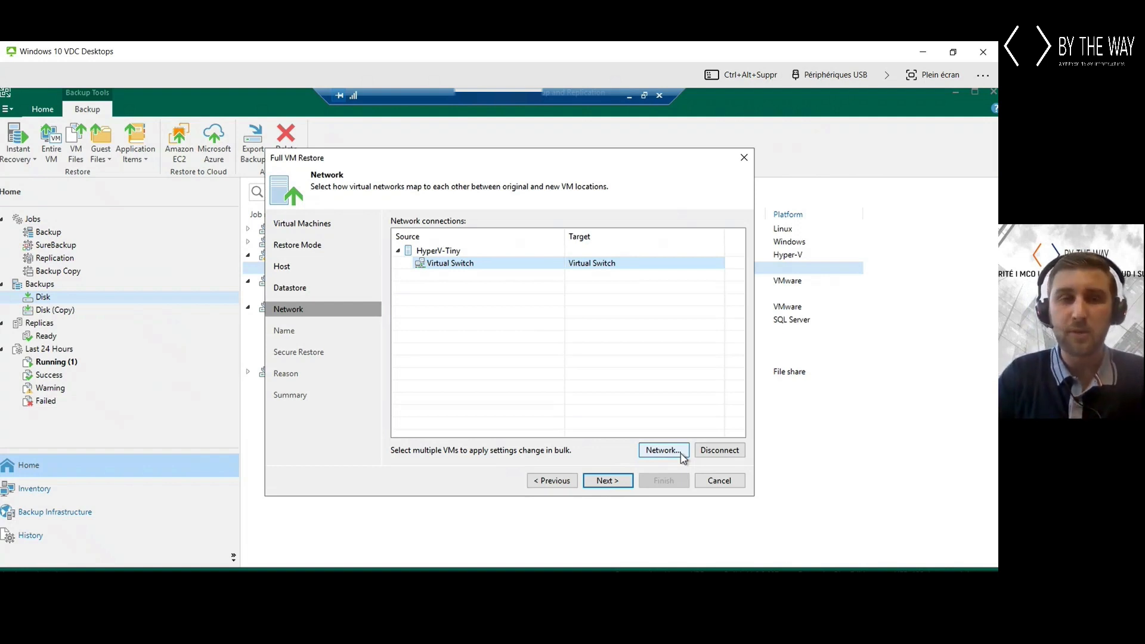
click(619, 481)
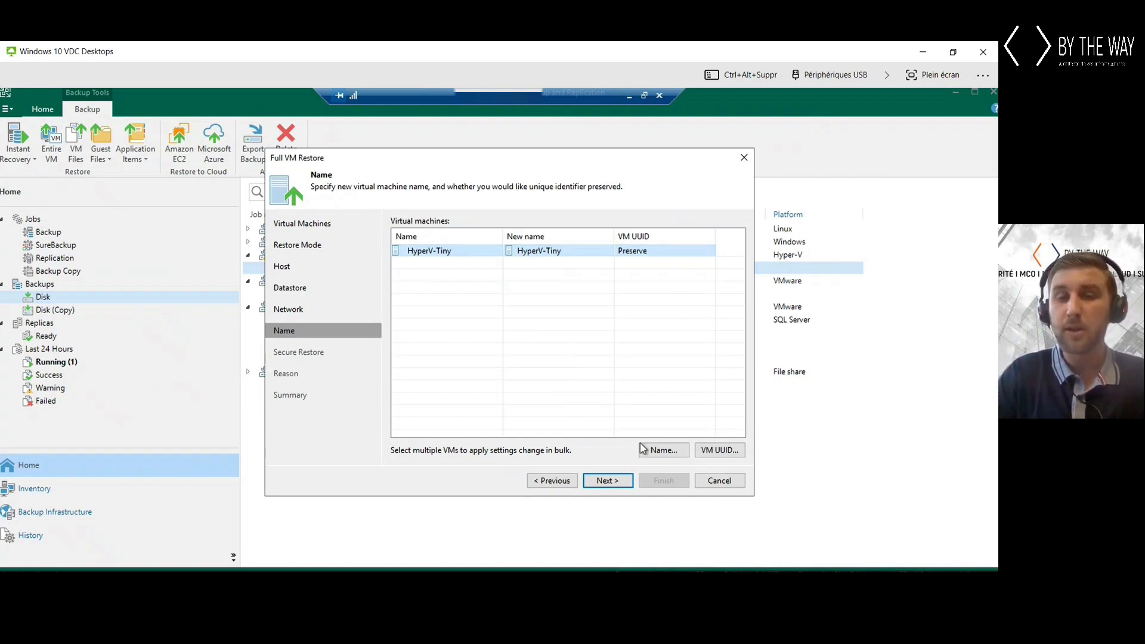
Check the renaming options for the restored VM and keep the name HyperV-Tiny with its UUID preserved.
click(662, 450)
click(430, 350)
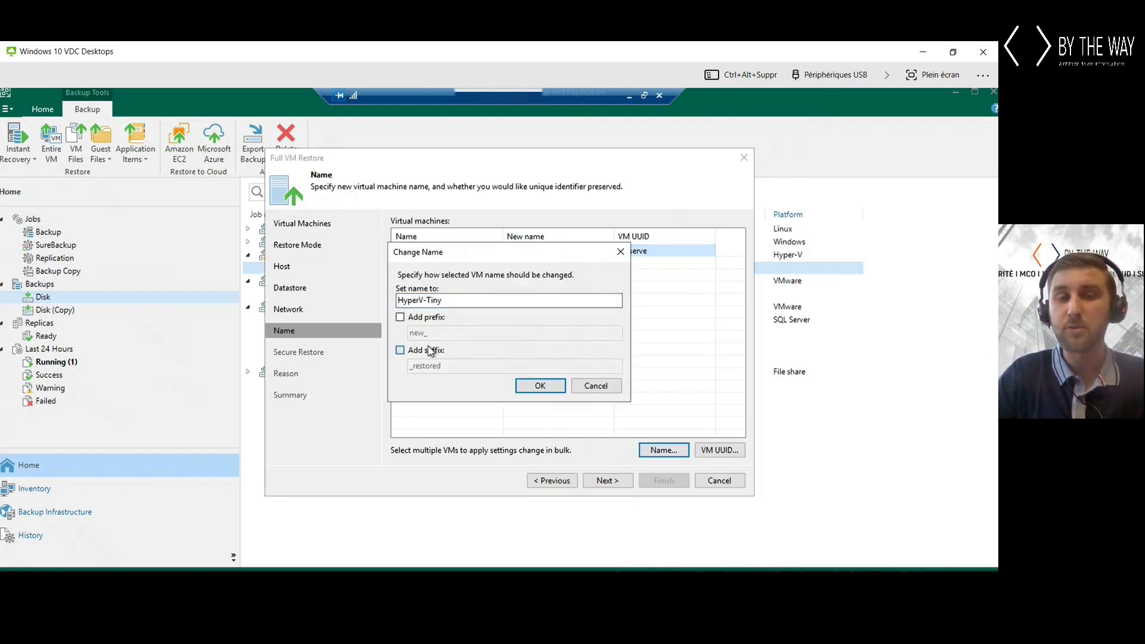
drag(413, 365, 453, 365)
click(591, 386)
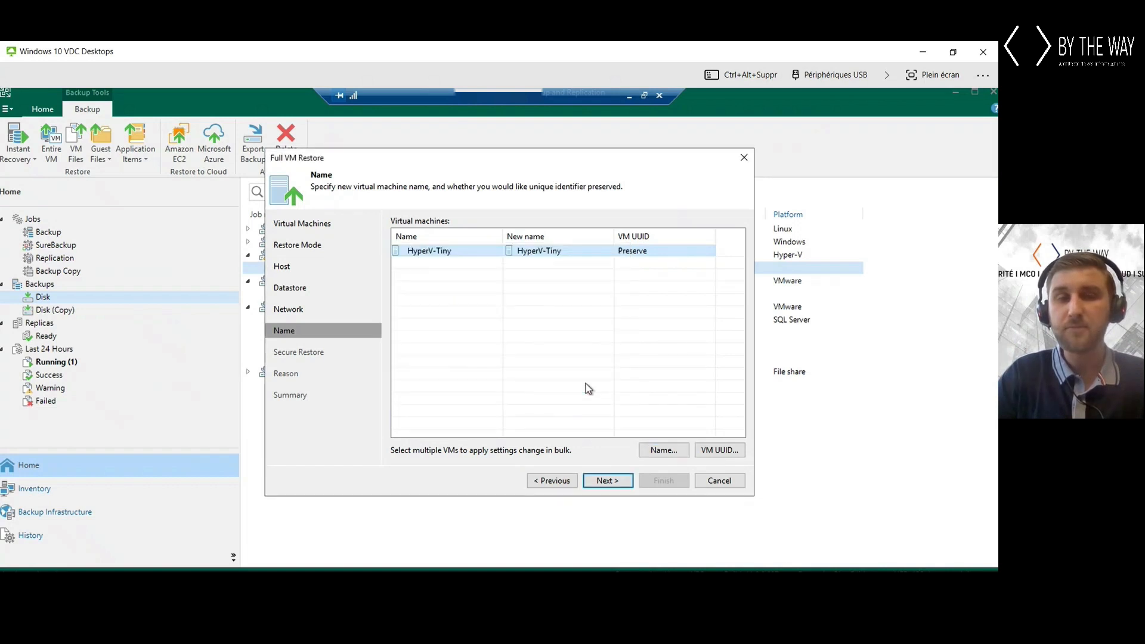
click(605, 480)
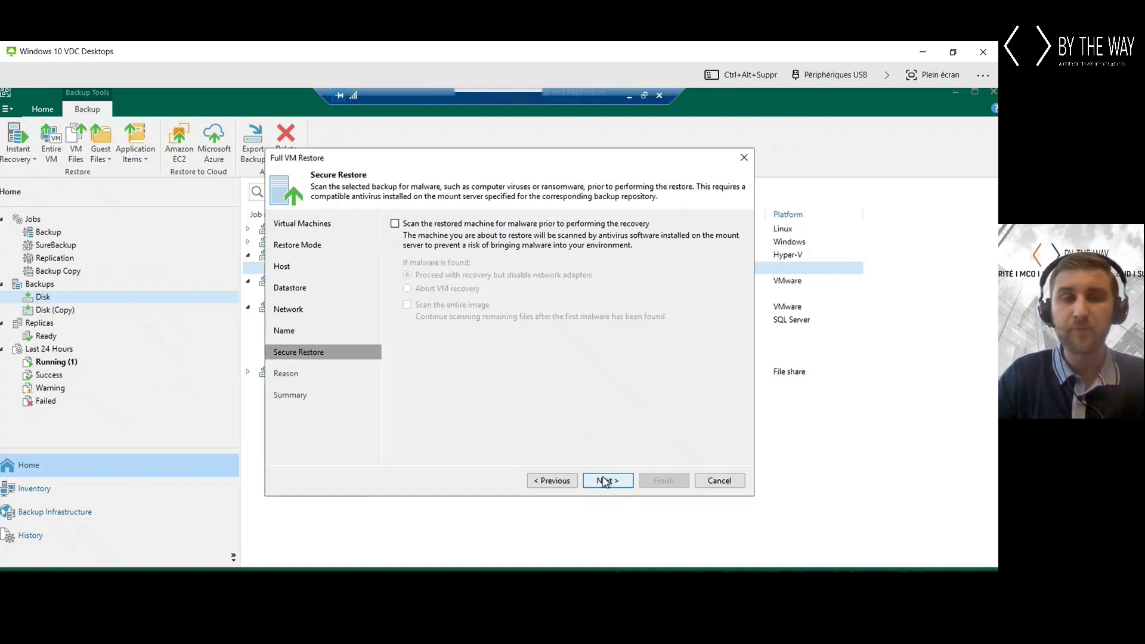
Enable the malware scan before recovery and set it to abort VM recovery if malware is found.
click(459, 227)
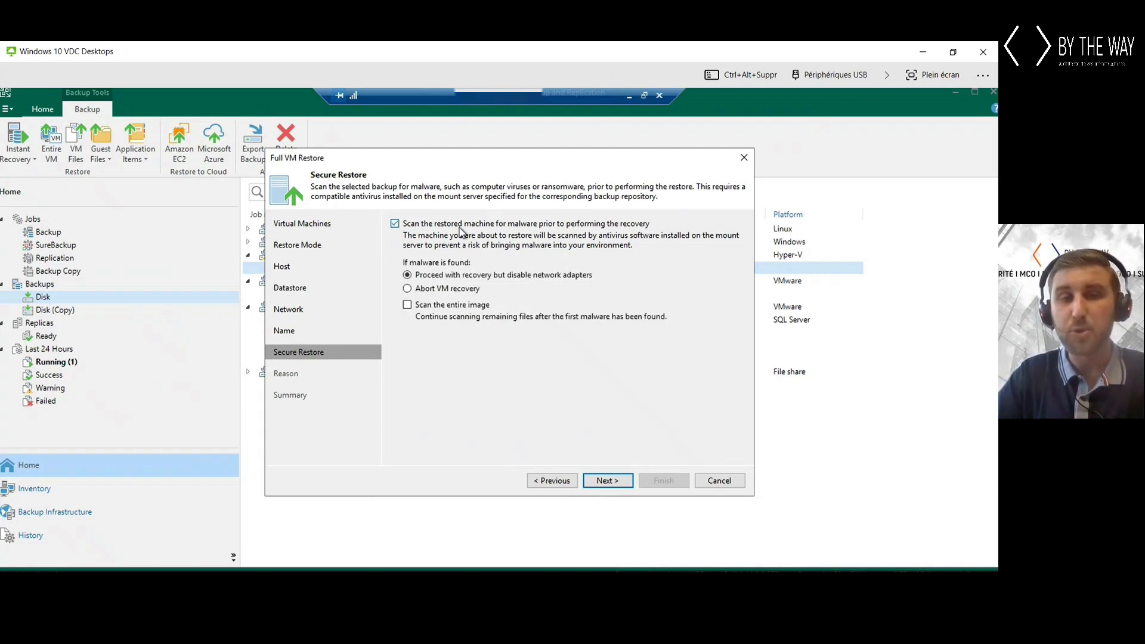
click(425, 291)
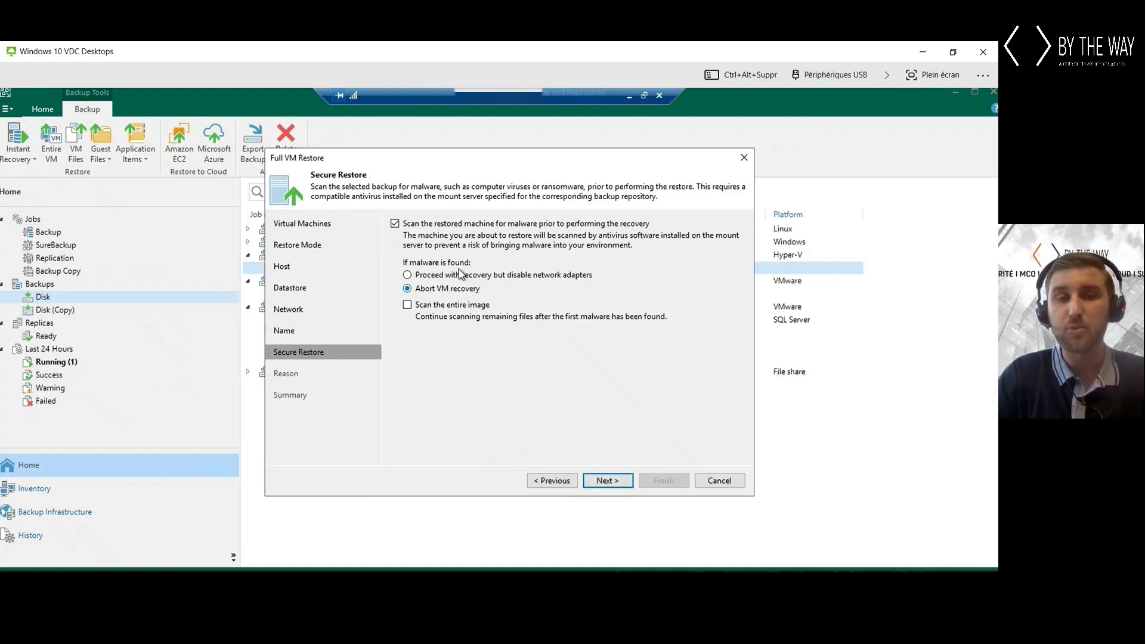
click(618, 479)
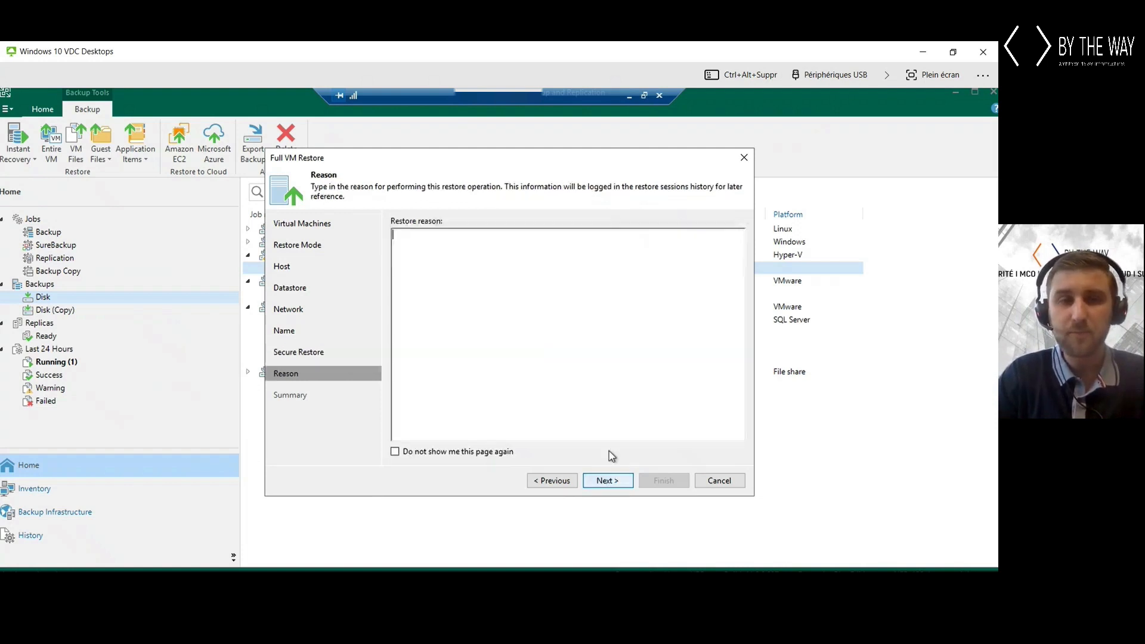
Enter "Raison" as the restore reason and start the restore, accepting deletion of the existing HyperV-Tiny objects after reviewing them.
text(Raison)
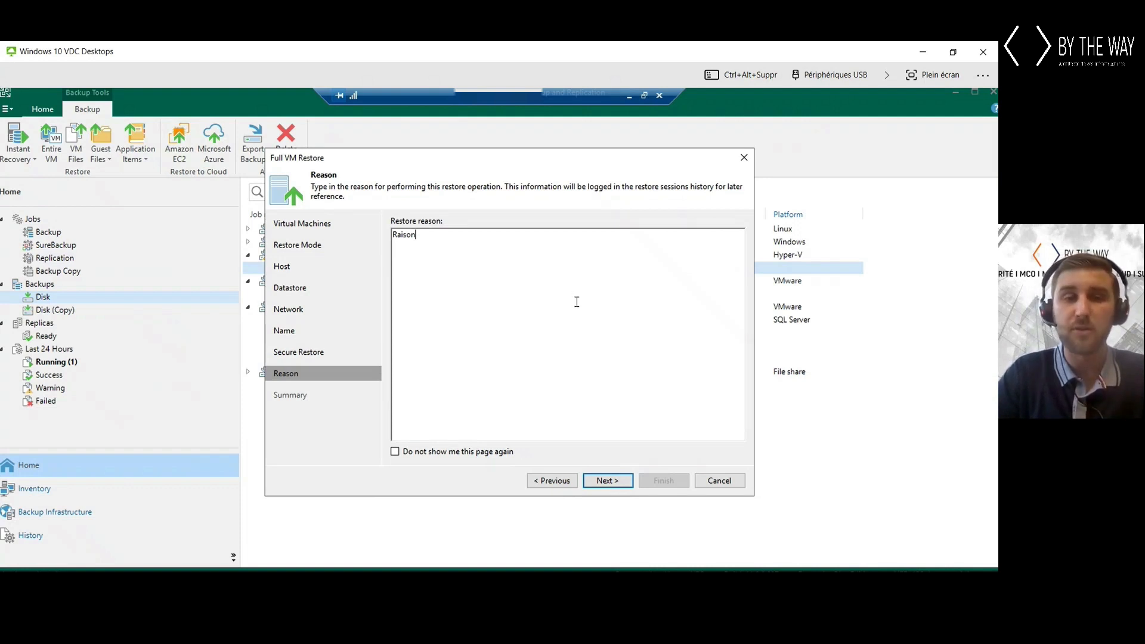
click(604, 478)
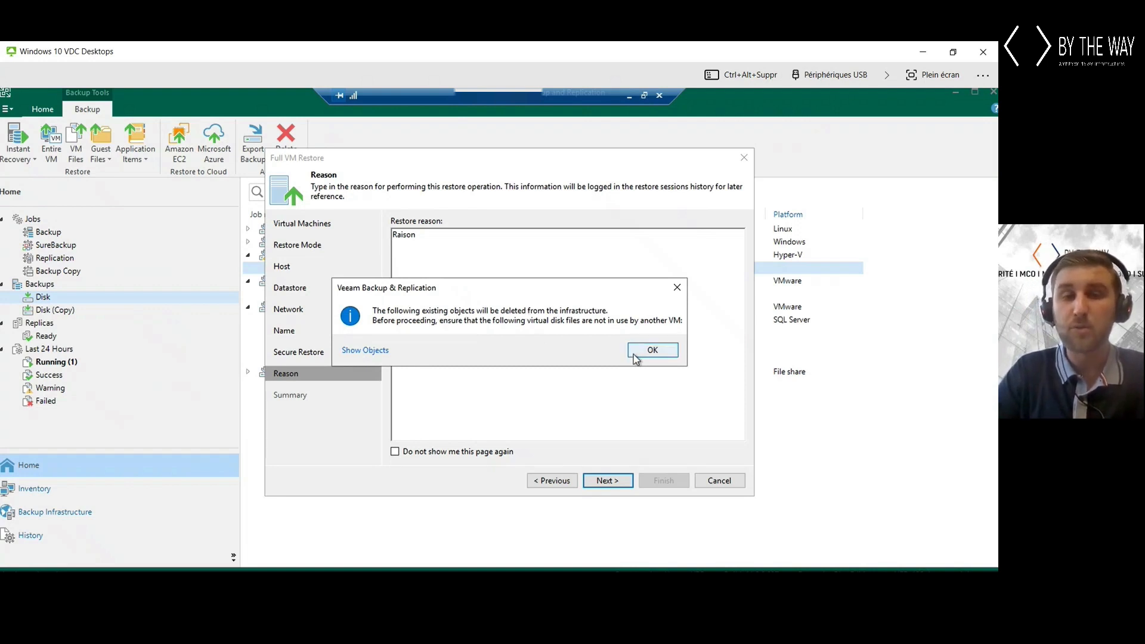
click(374, 352)
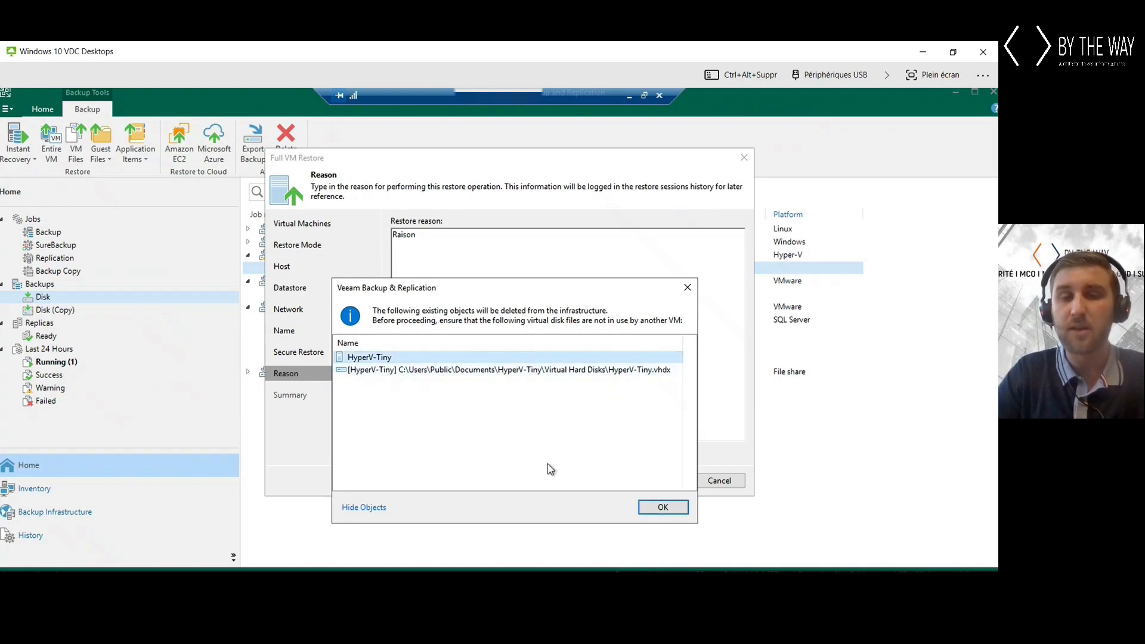
click(656, 508)
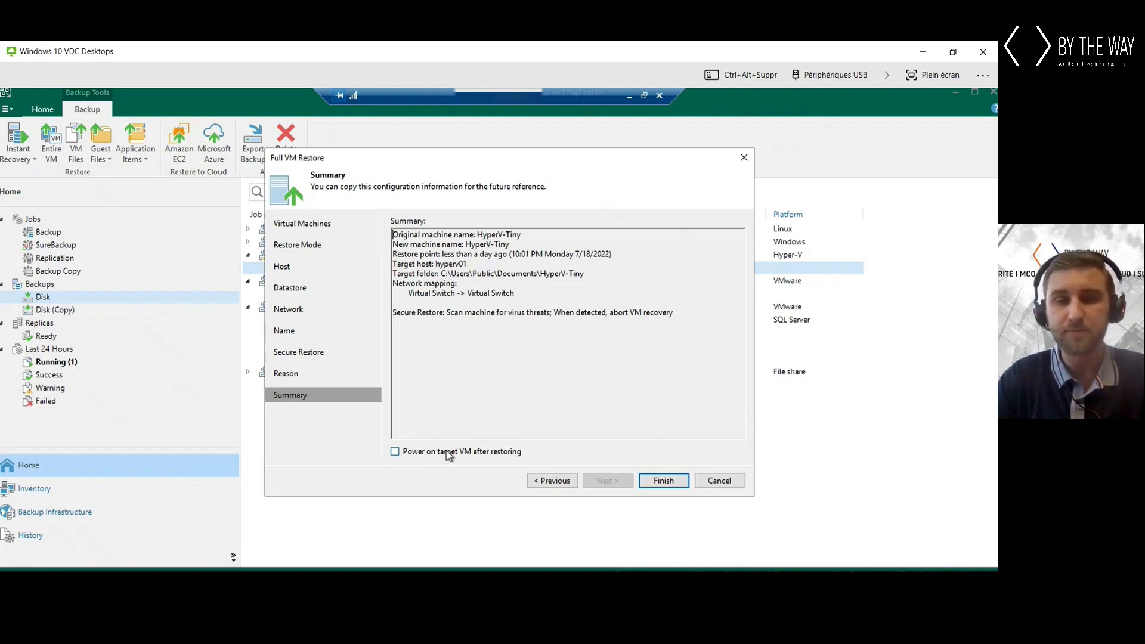
click(670, 479)
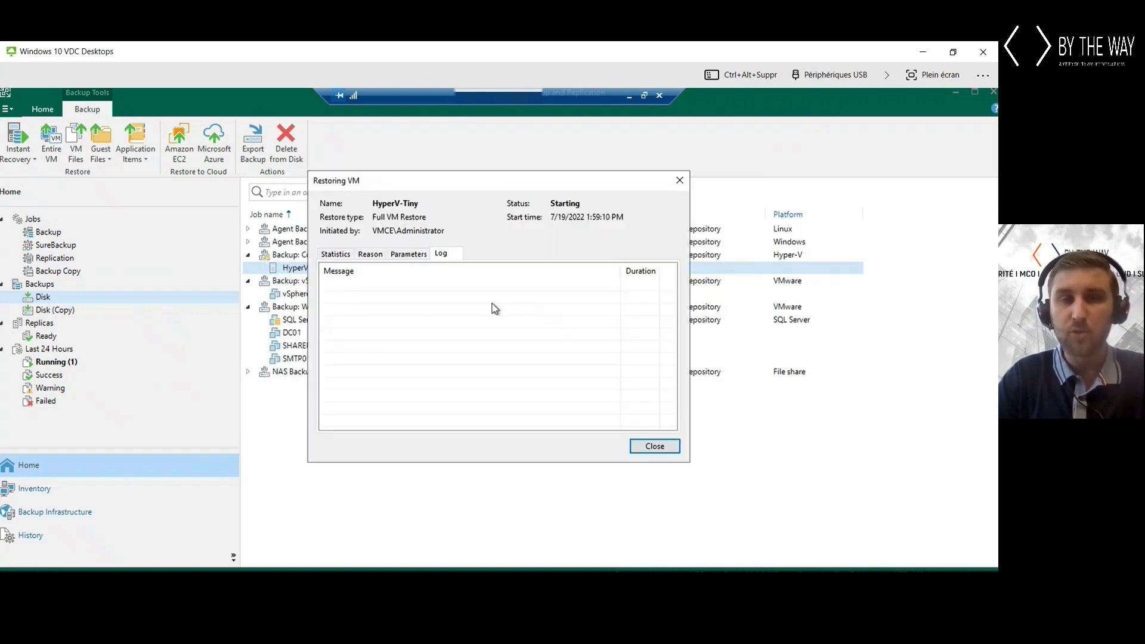